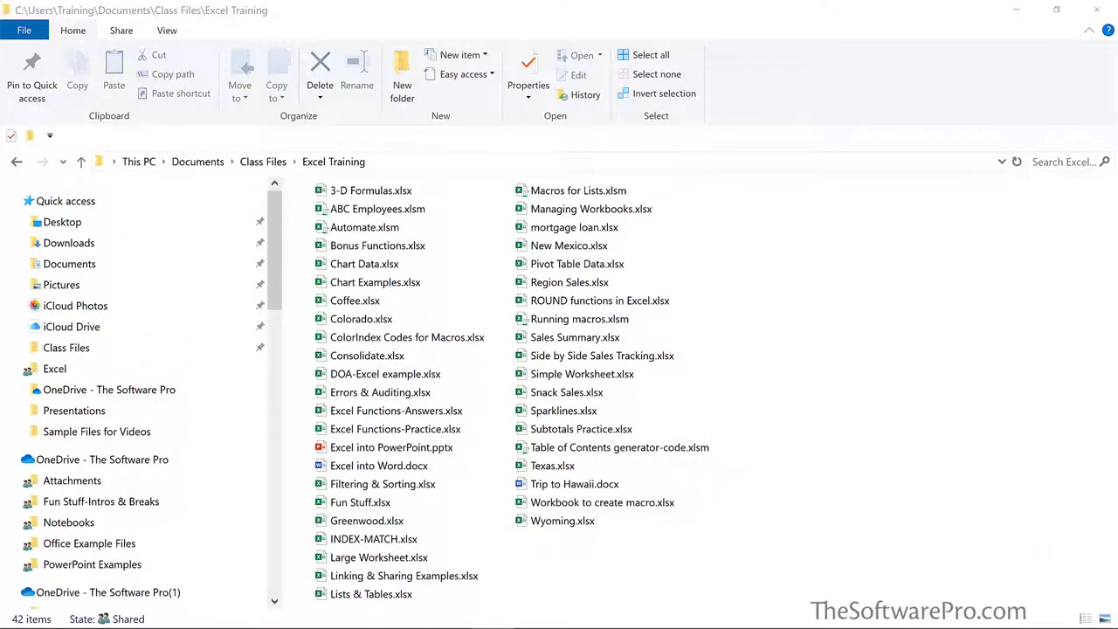
Search Windows for 'snip' and launch the Snipping Tool app from Best match.
mouse_move(63, 615)
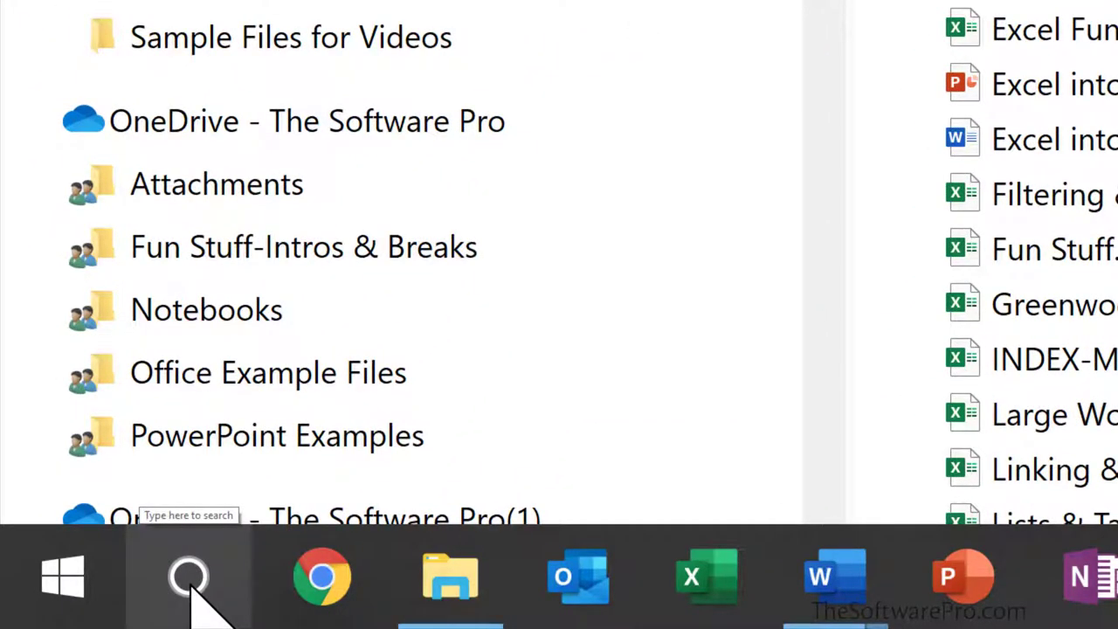
click(188, 578)
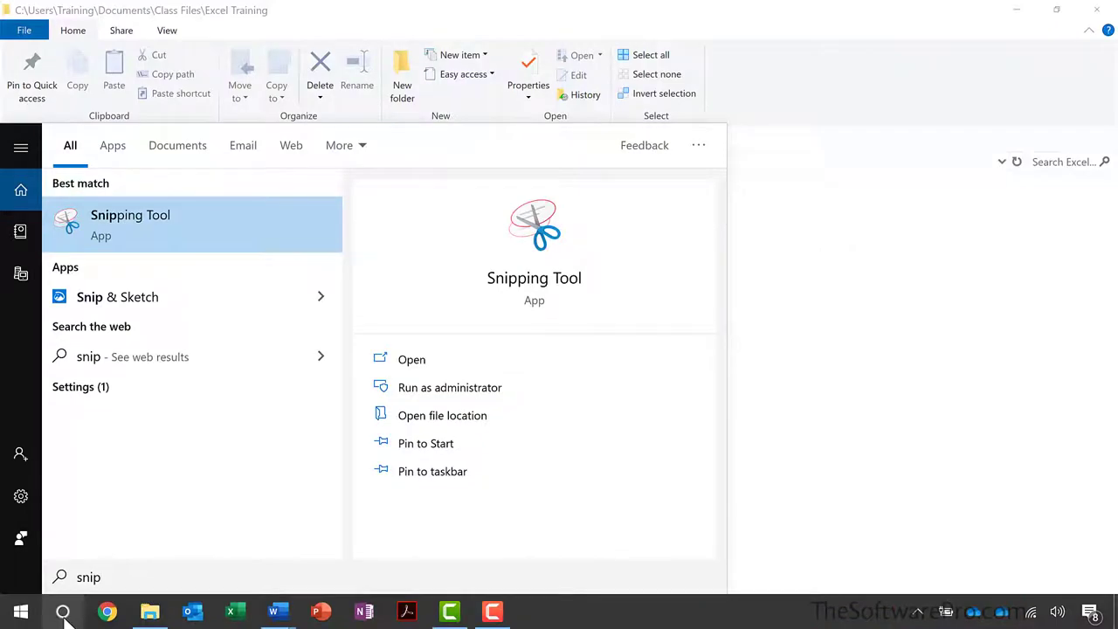
click(134, 218)
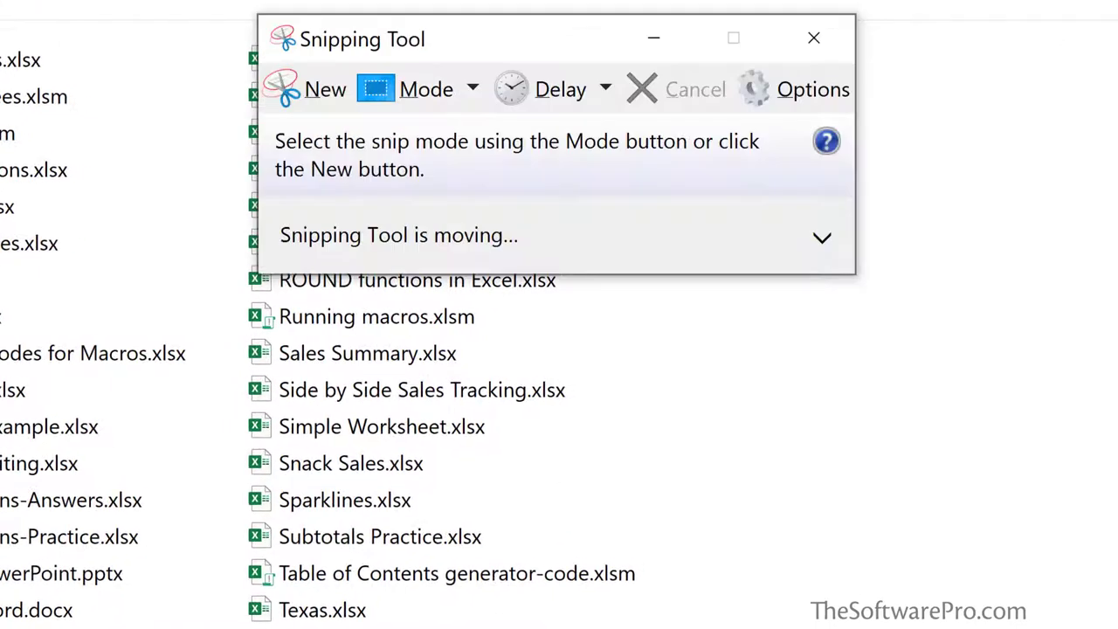
Expand and collapse the 'Snipping Tool is moving' notice, then start a new snip.
click(823, 240)
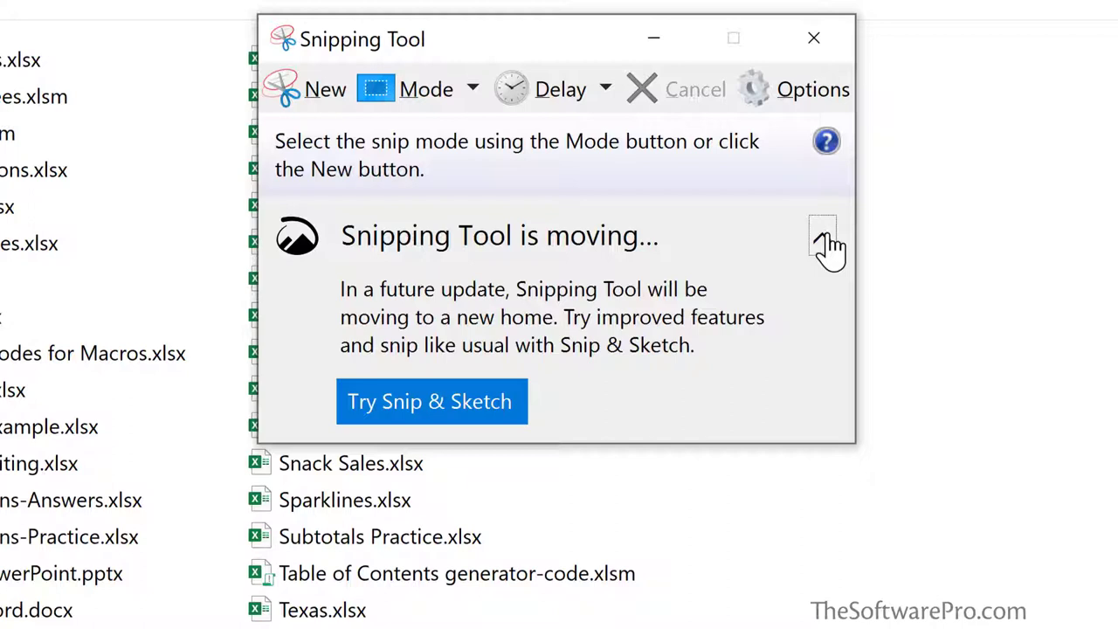
click(823, 242)
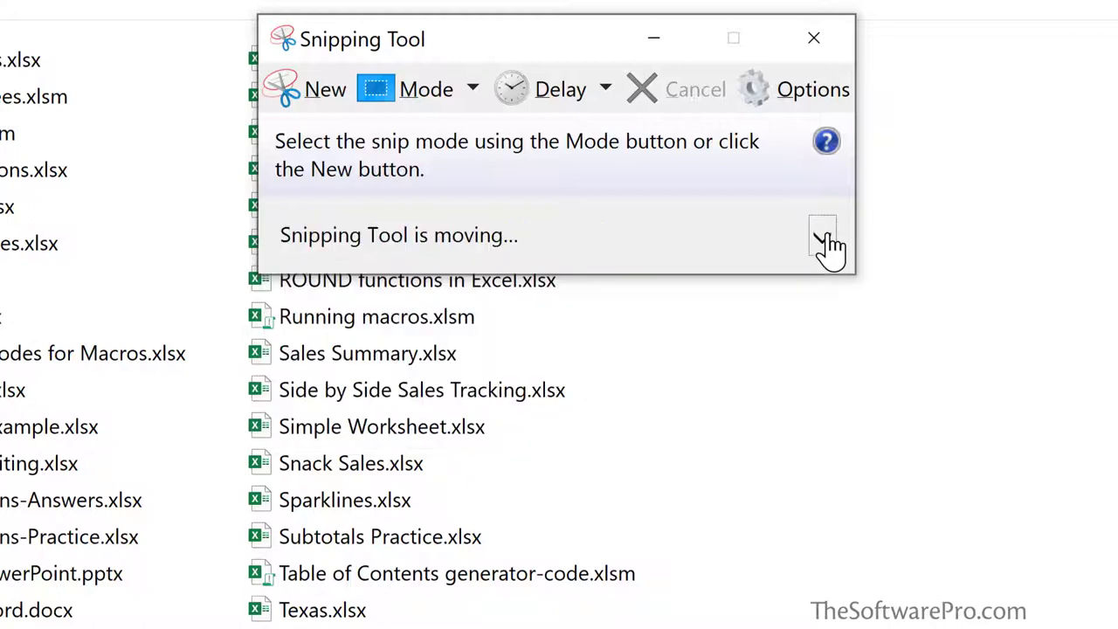
click(325, 96)
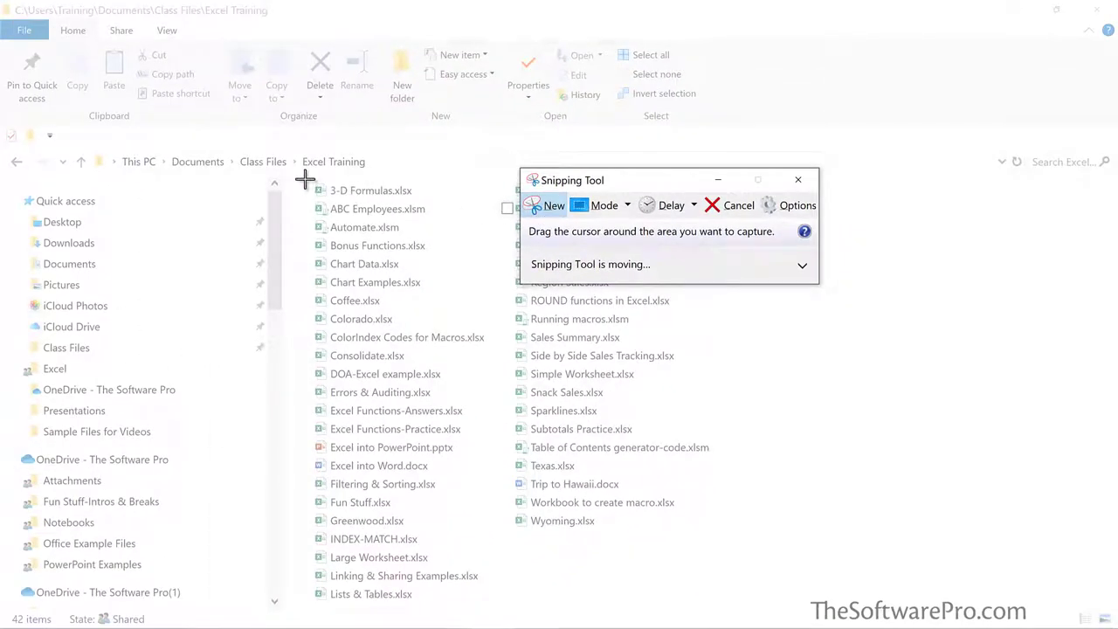
Drag a rectangle around the Excel Training file list to capture it.
drag(304, 180, 729, 616)
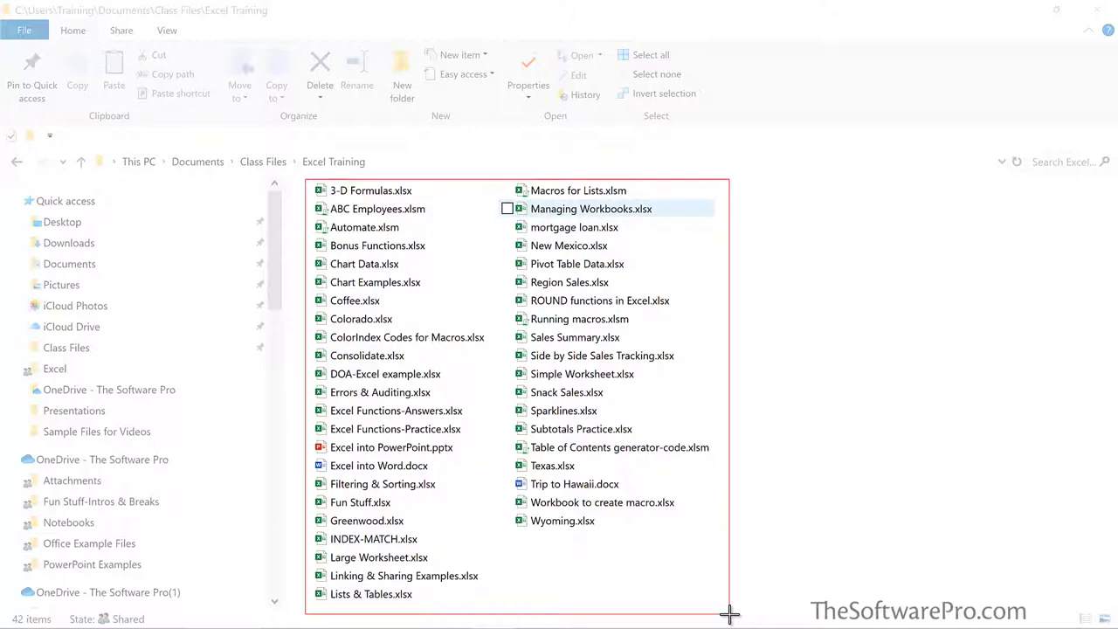
drag(729, 616, 730, 616)
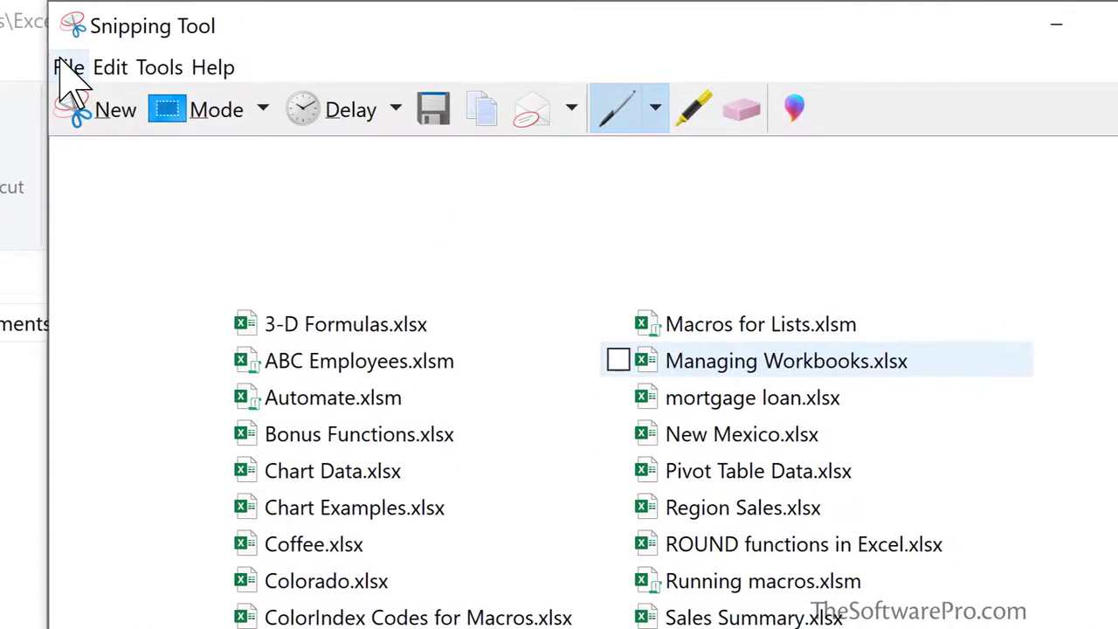
click(64, 68)
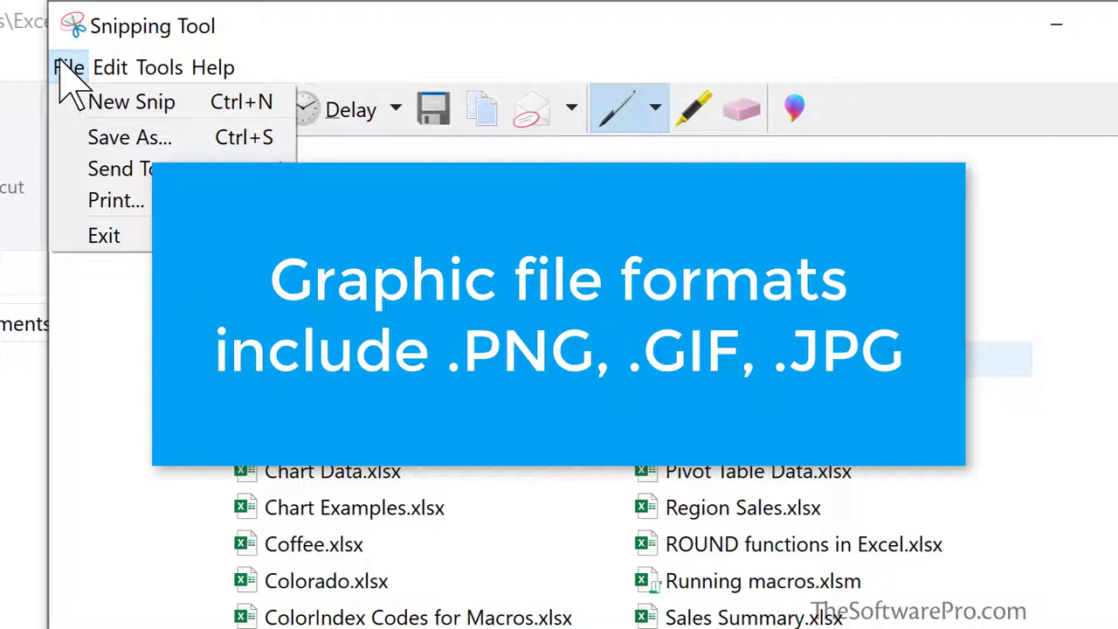
mouse_move(112, 68)
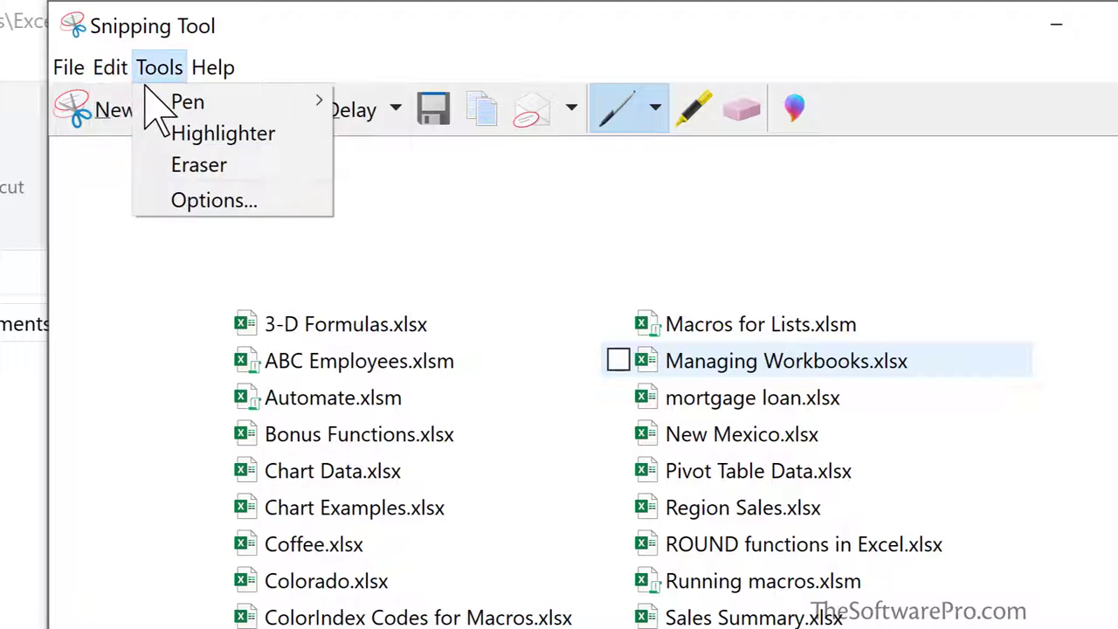
key(Escape)
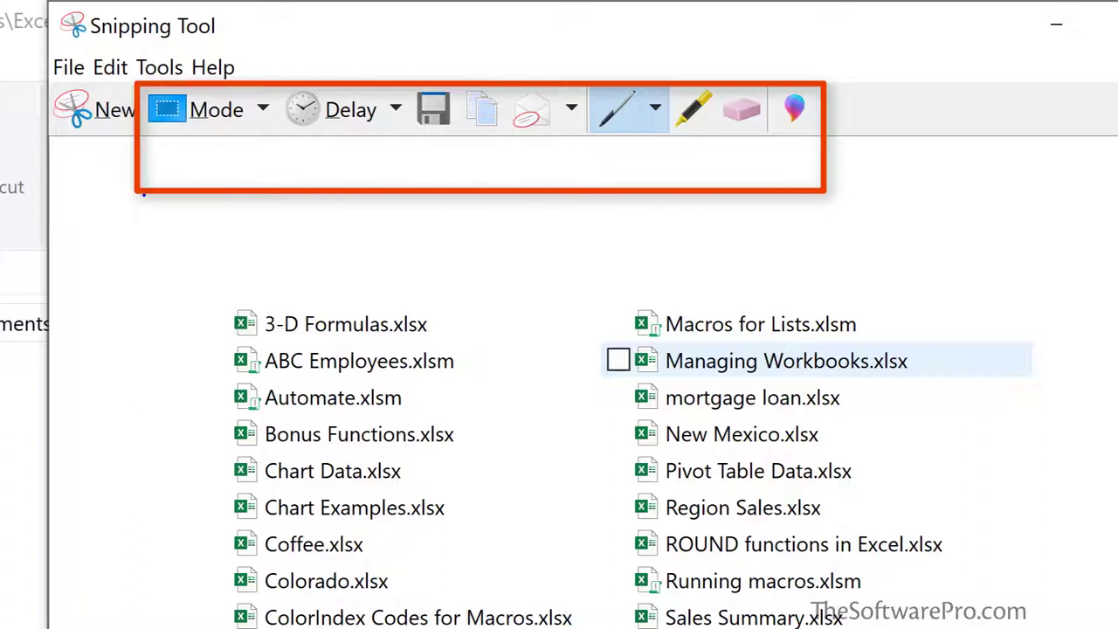
click(263, 110)
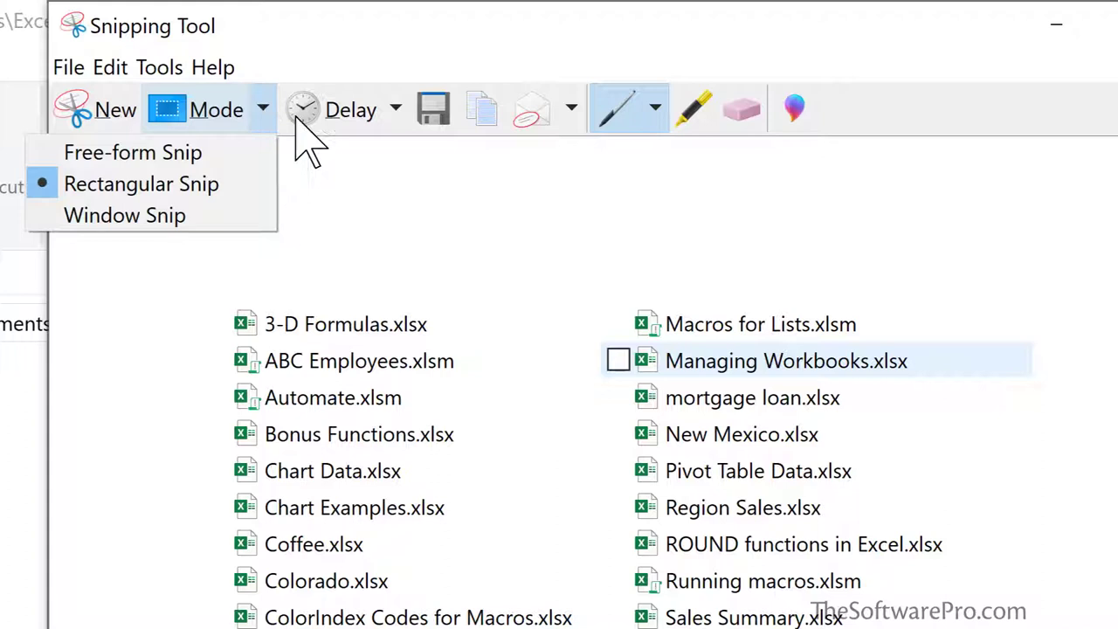
click(395, 110)
click(395, 110)
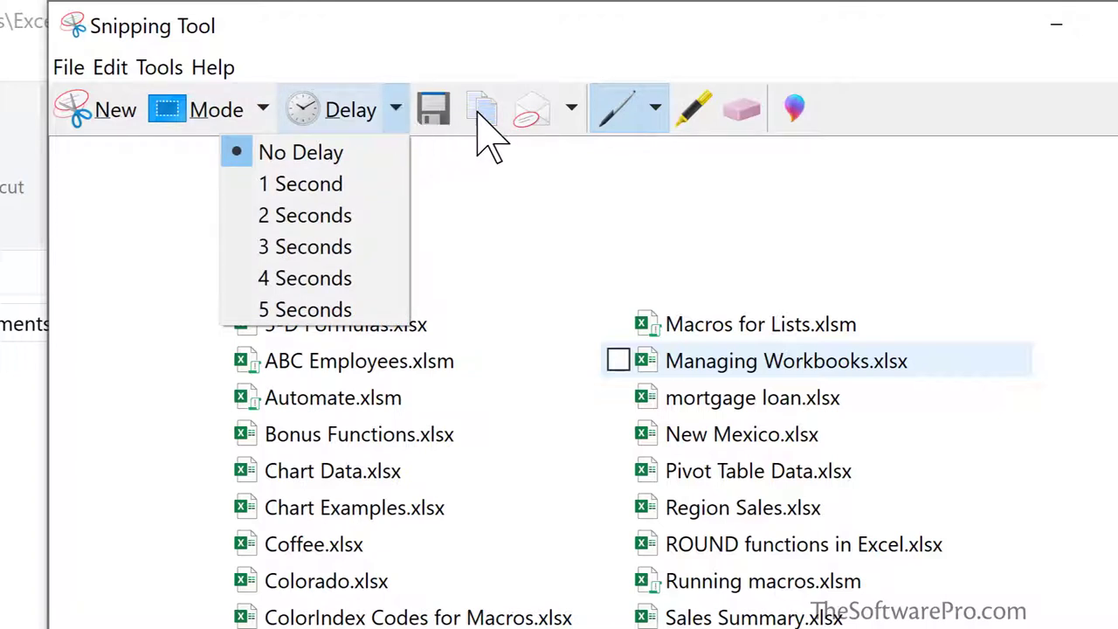
click(549, 179)
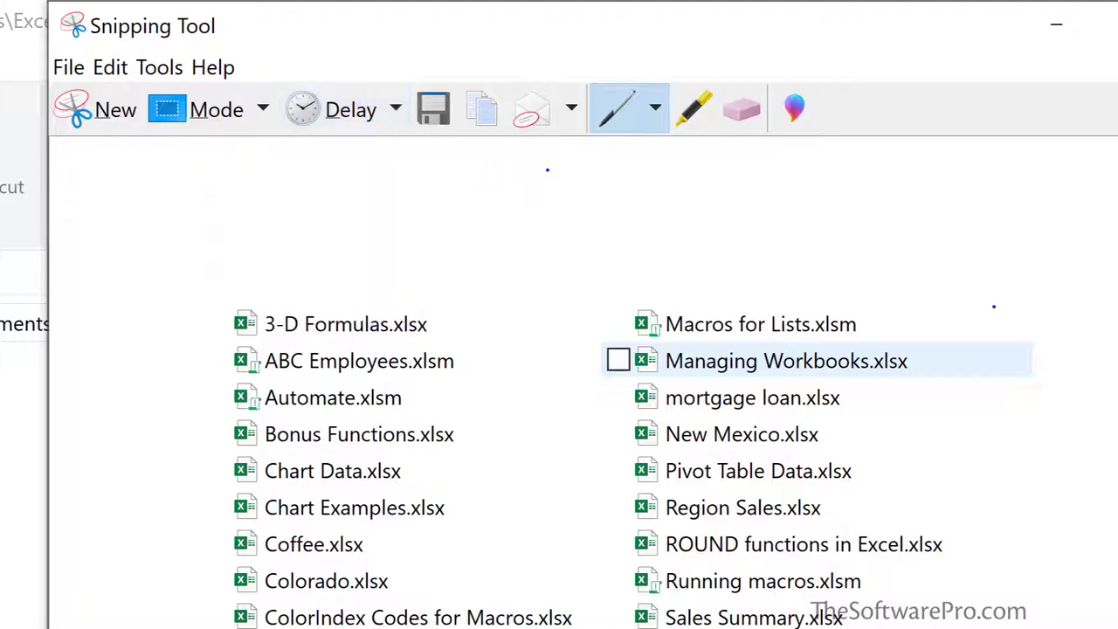
Highlight Bonus Functions.xlsx and Coffee.xlsx in yellow, then copy the annotated snip.
click(656, 110)
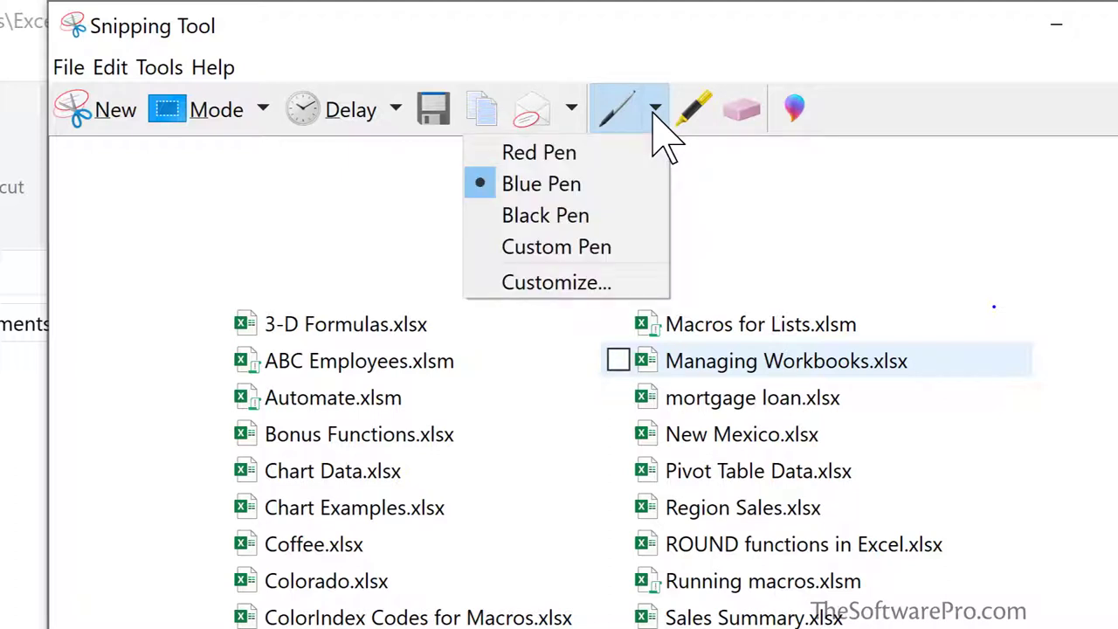
click(690, 112)
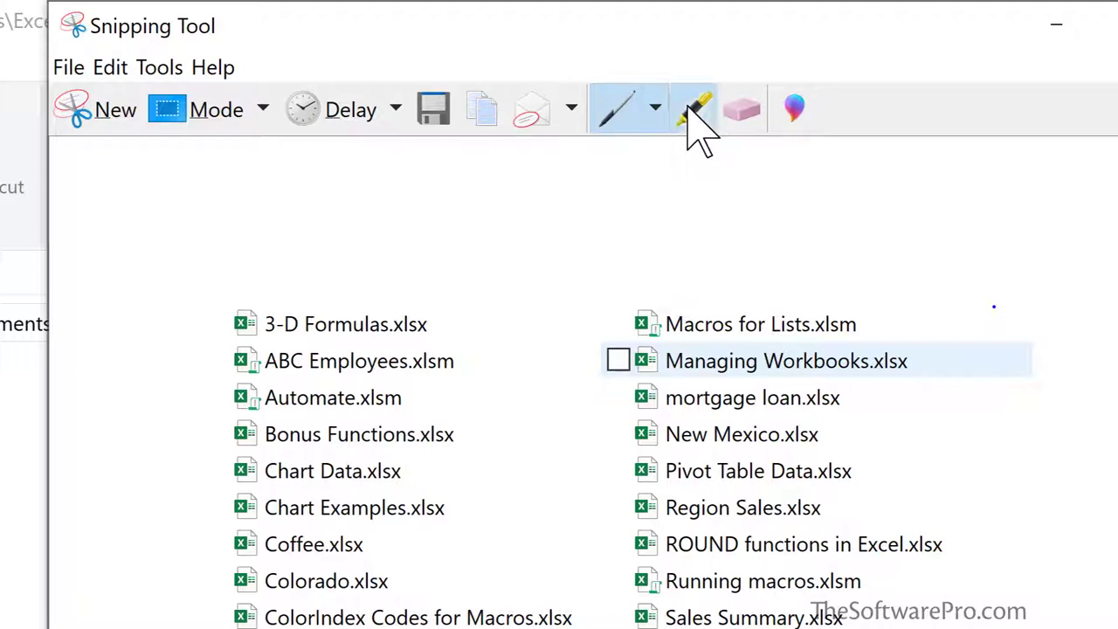
click(692, 110)
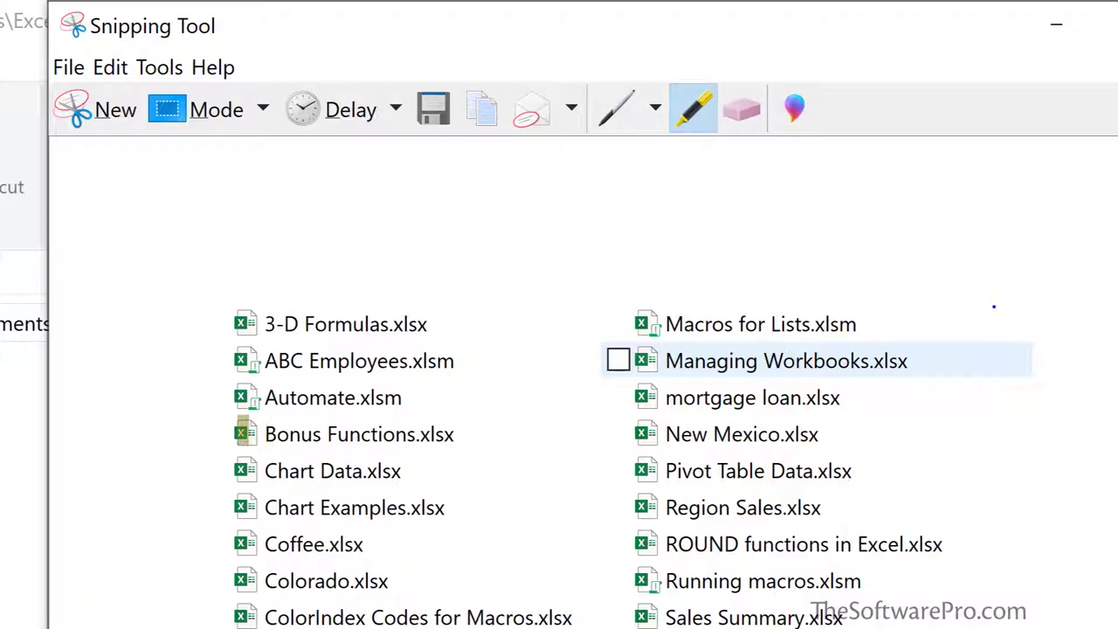
drag(243, 430, 475, 434)
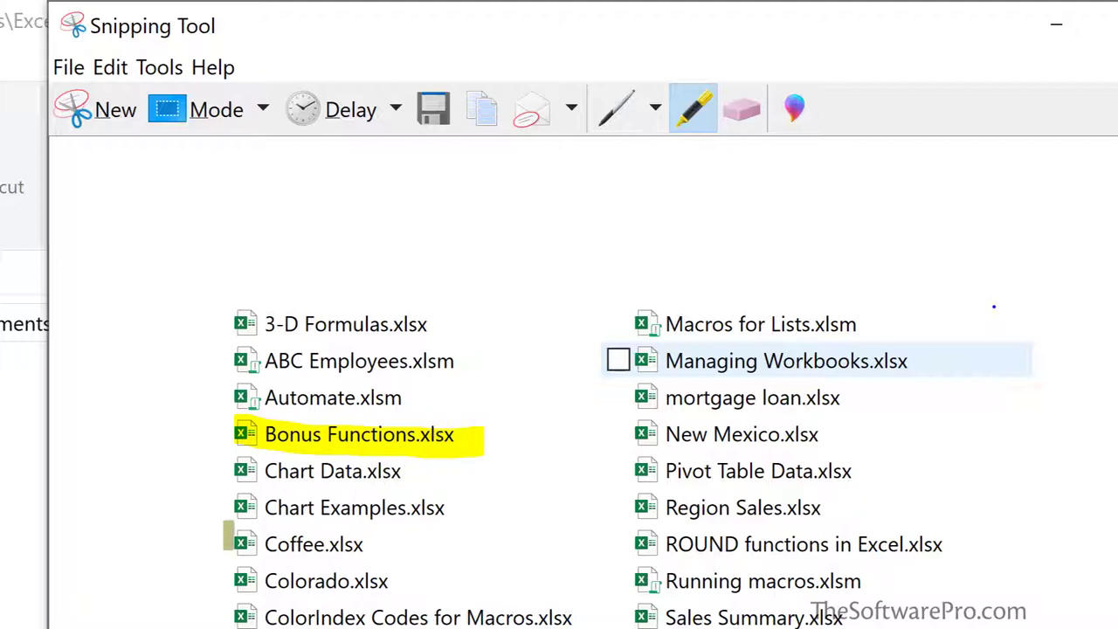
drag(225, 536, 376, 538)
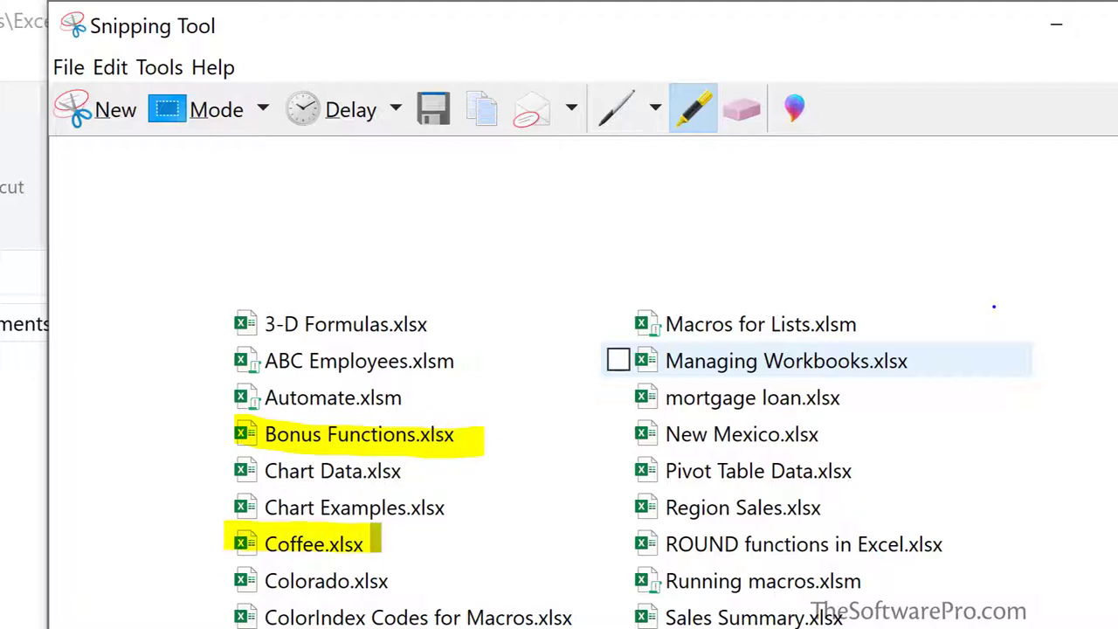
click(487, 108)
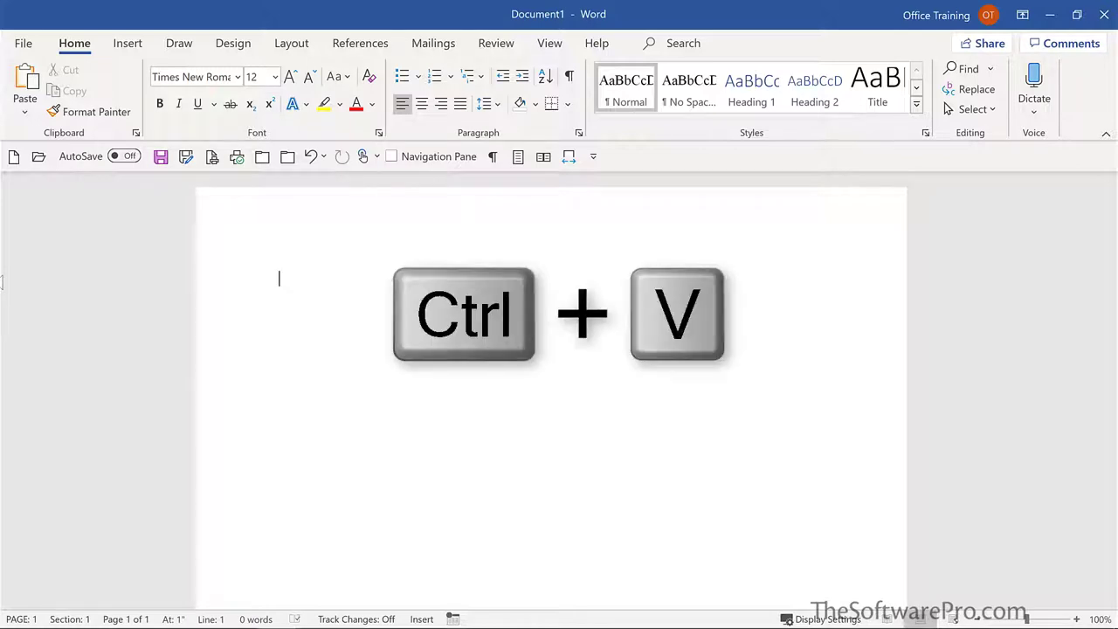
Paste the file-list snip into Document1 and enlarge it from its top-right corner.
key(ctrl+v)
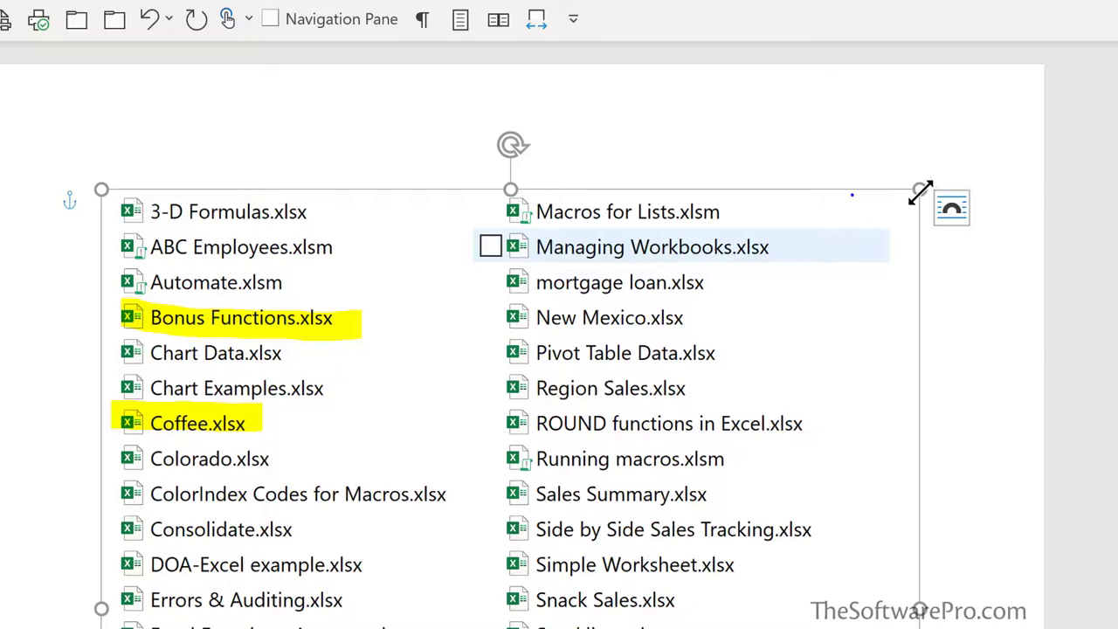
drag(922, 190, 999, 131)
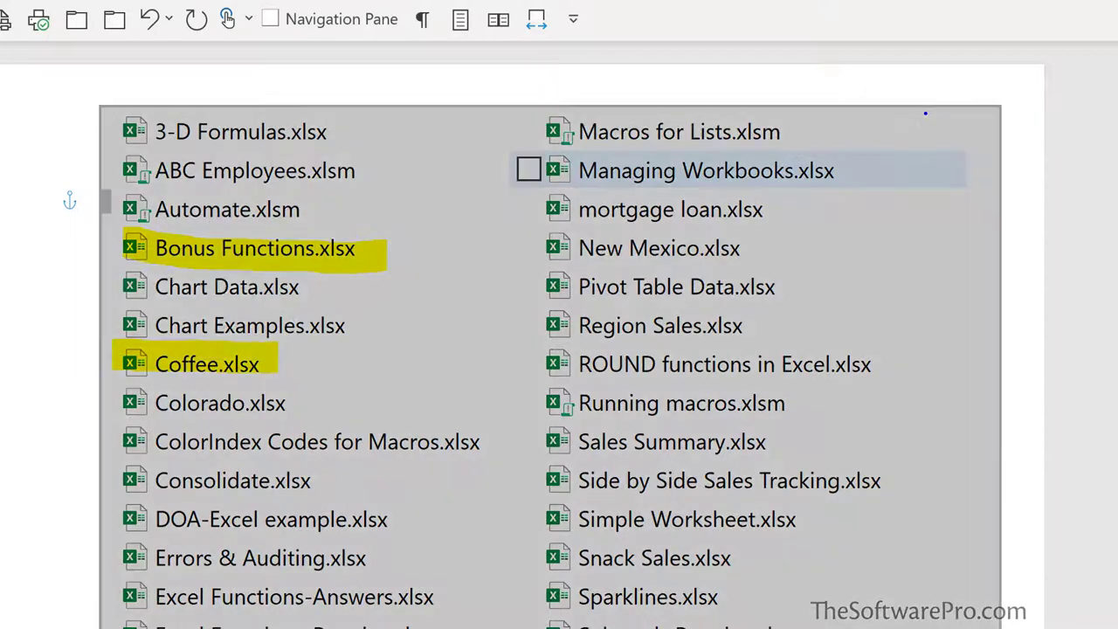
click(1020, 424)
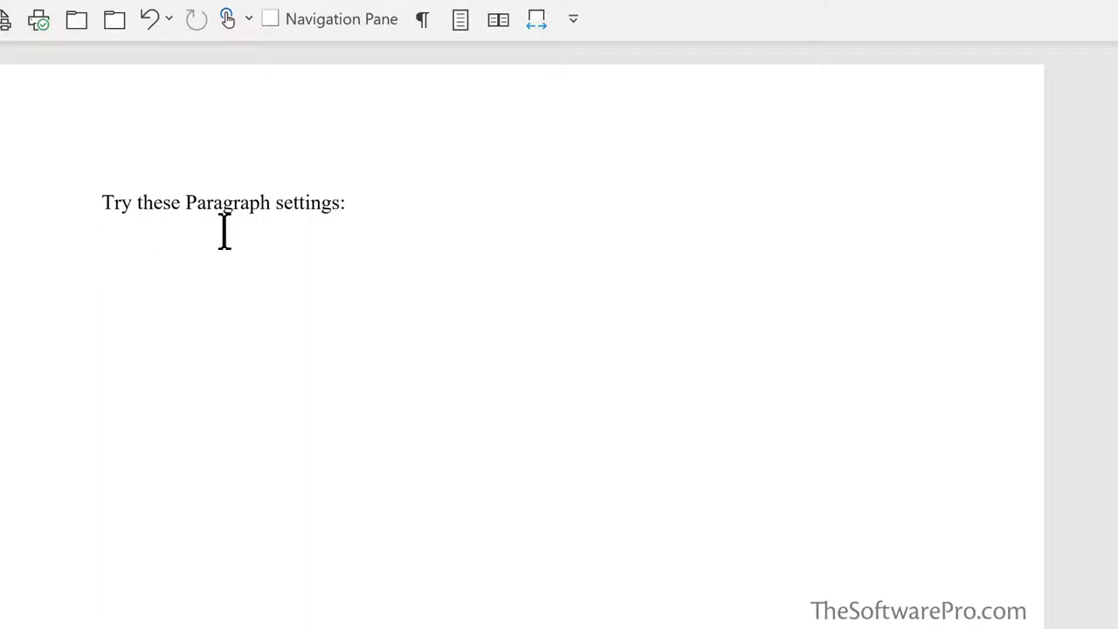
Capture the Paragraph dialog with Alt+PrtScn, cancel it, and add an empty line below.
right_click(229, 230)
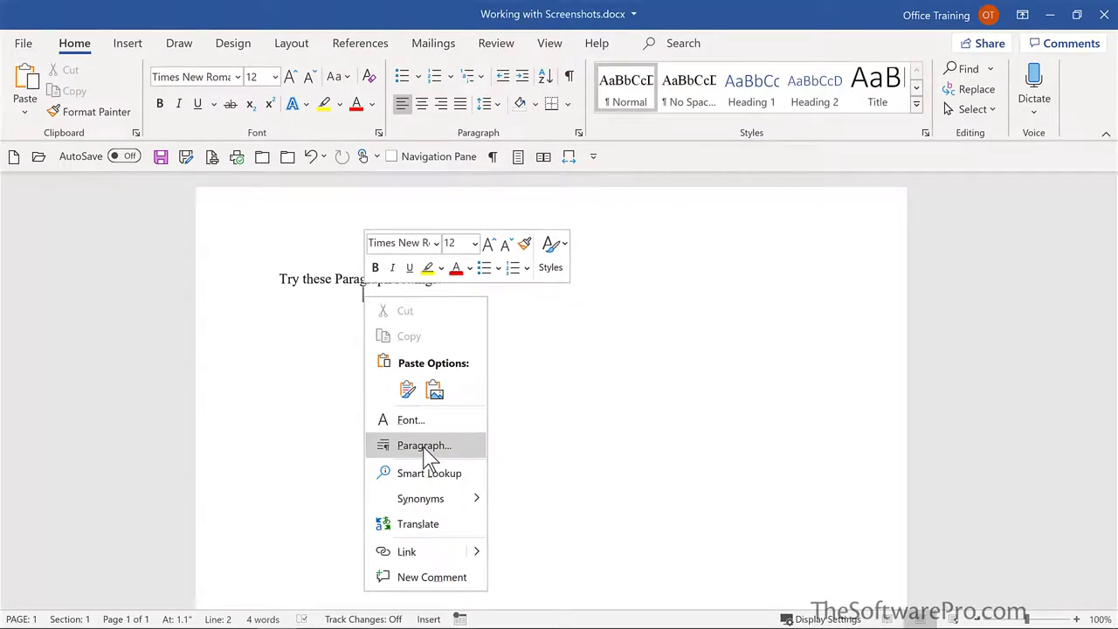
click(424, 445)
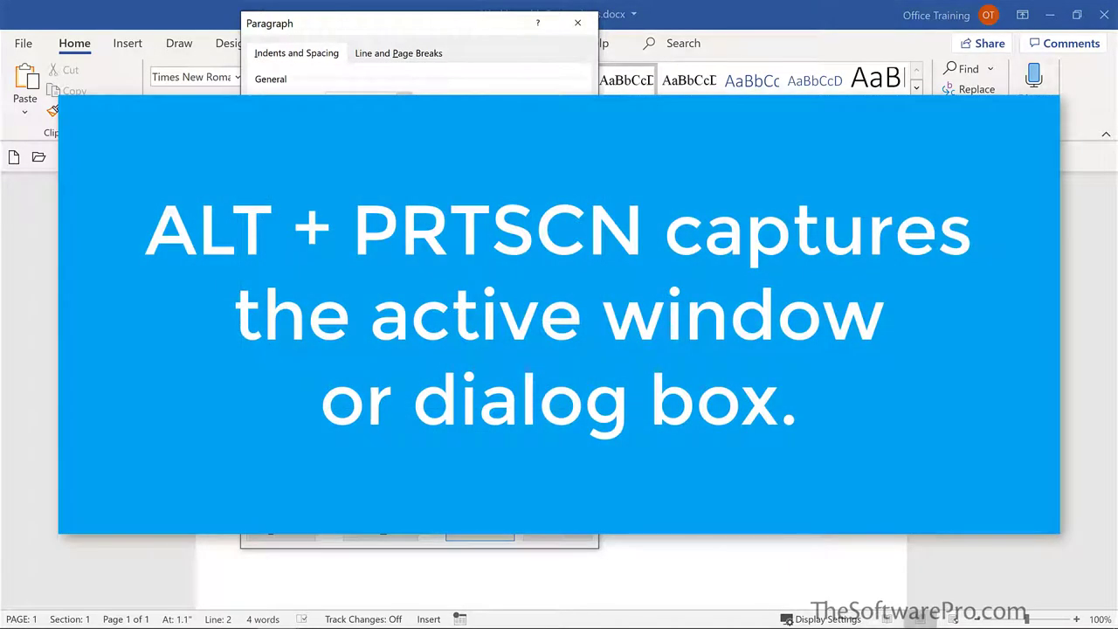
click(570, 535)
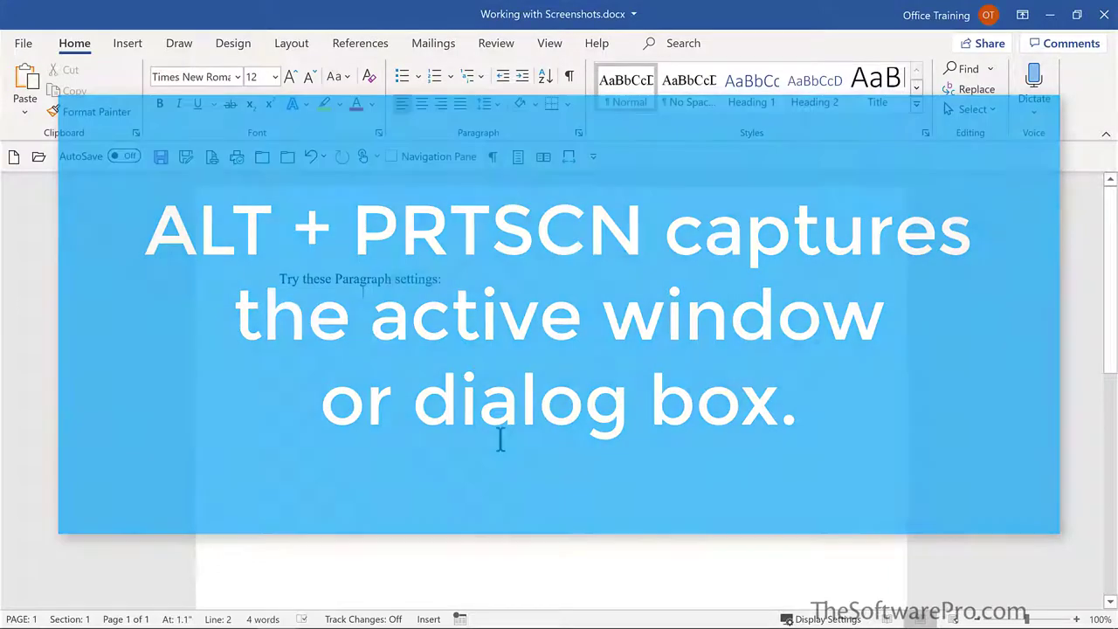
key(Return)
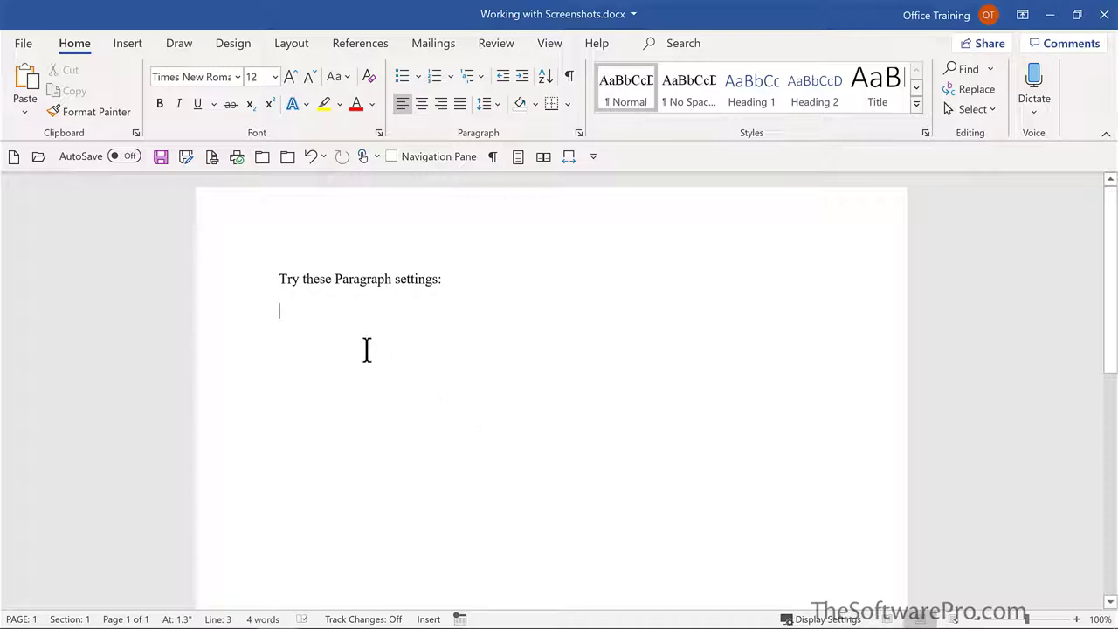
Paste the Paragraph dialog image on the empty line using Keep Source Formatting.
right_click(284, 311)
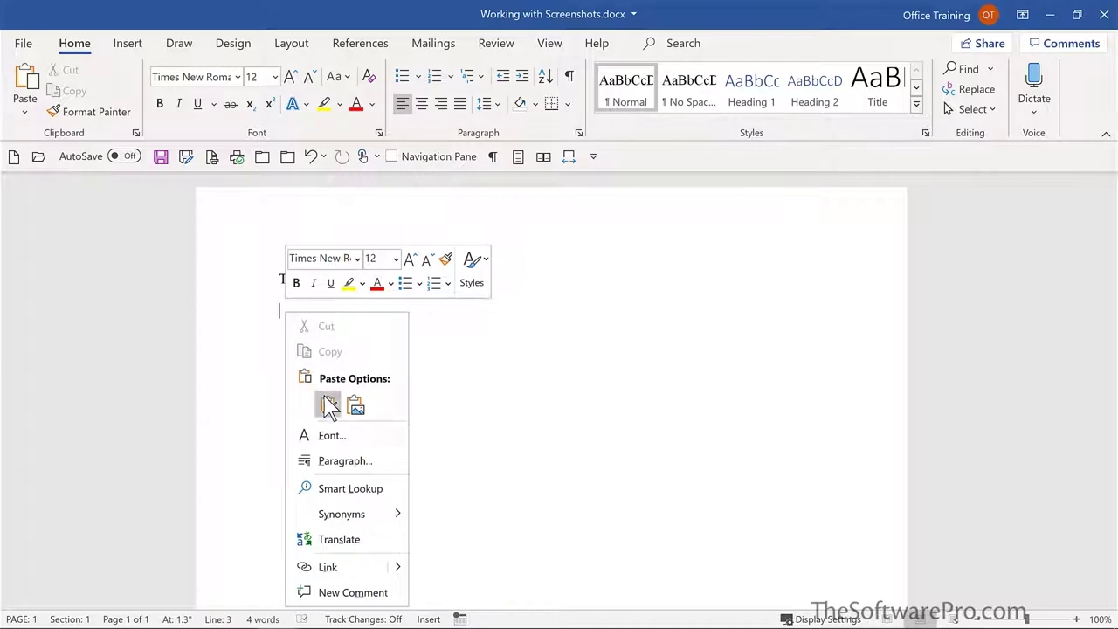
key(p)
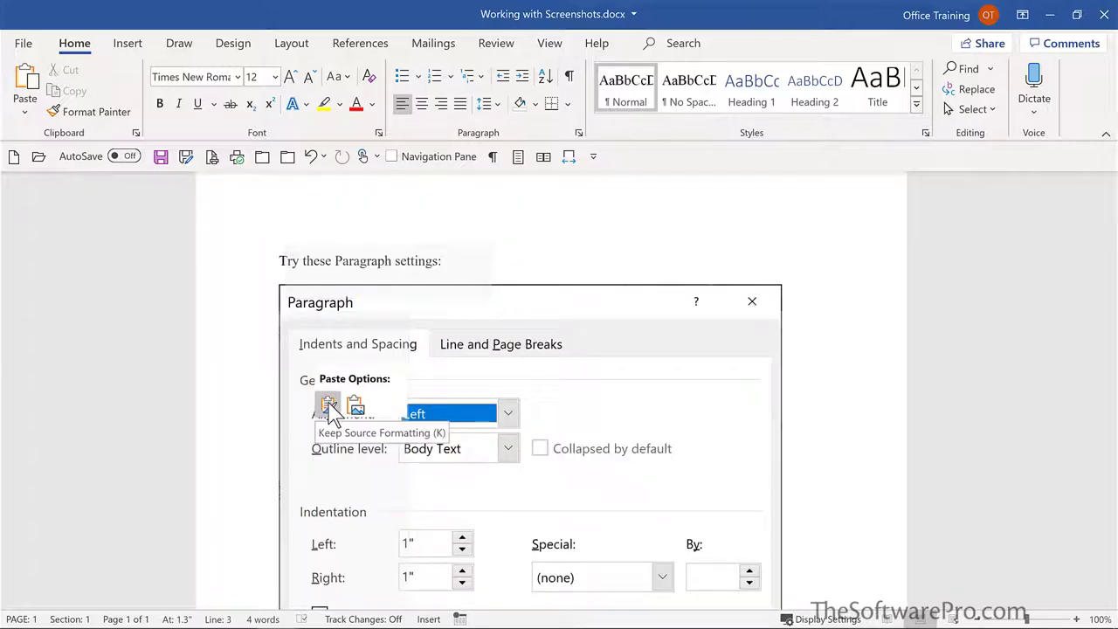
click(329, 407)
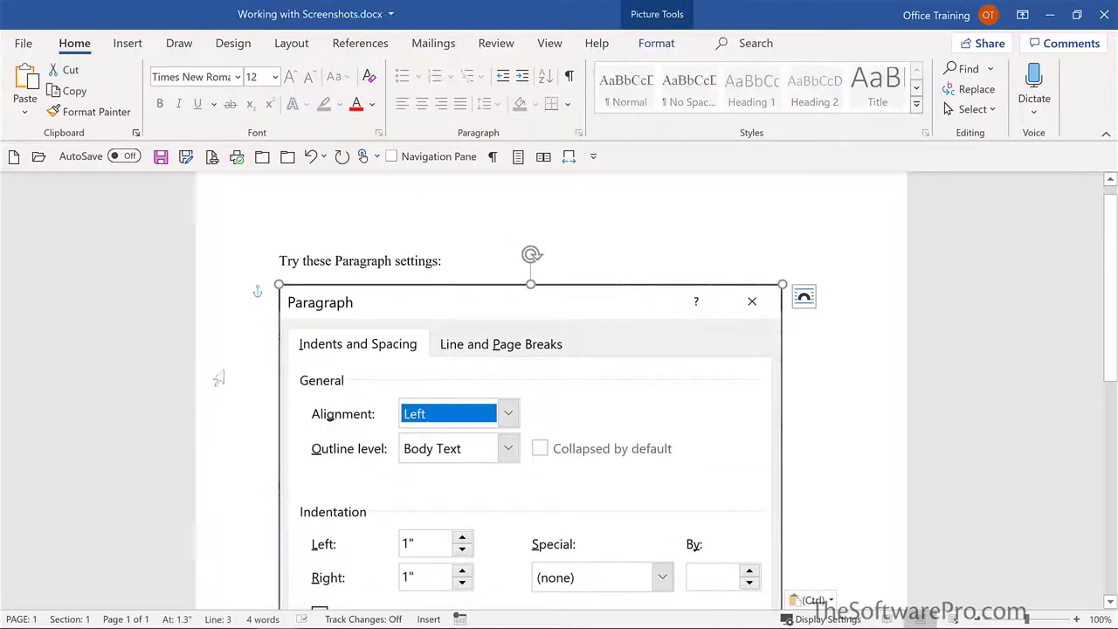
scroll(814, 402, down, 2)
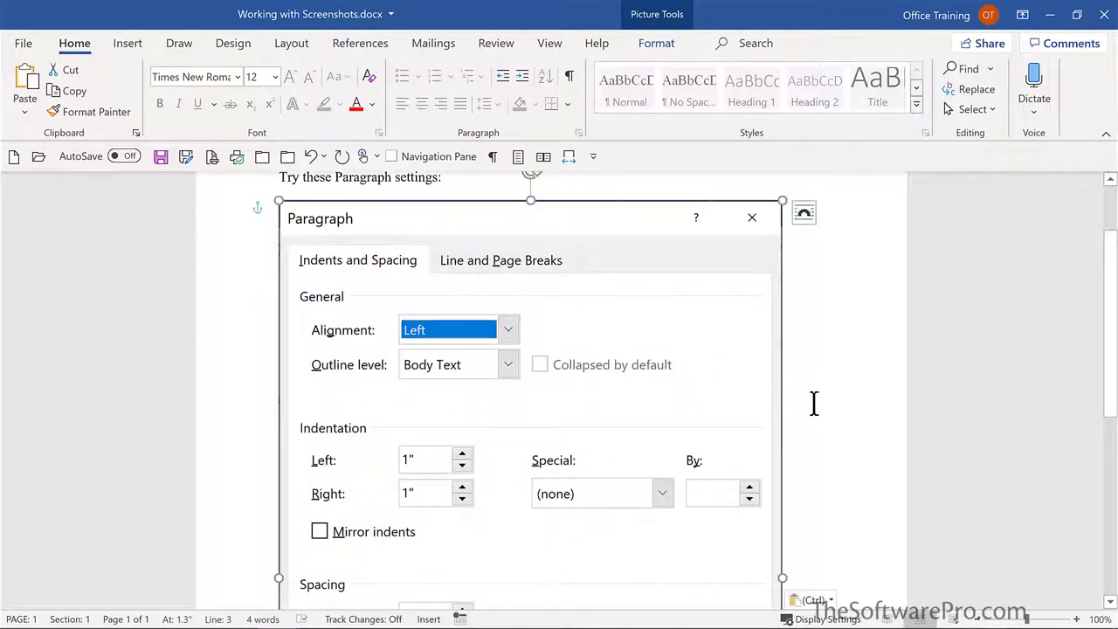
scroll(813, 403, down, 4)
scroll(814, 403, down, 2)
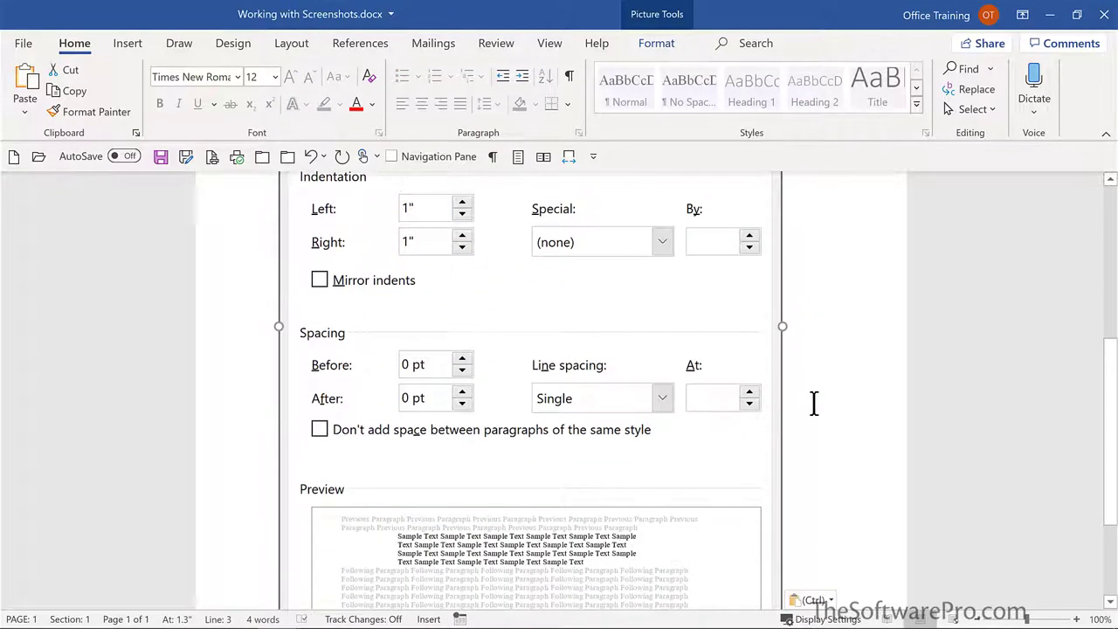
scroll(813, 403, down, 2)
scroll(813, 402, down, 2)
scroll(813, 402, down, 1)
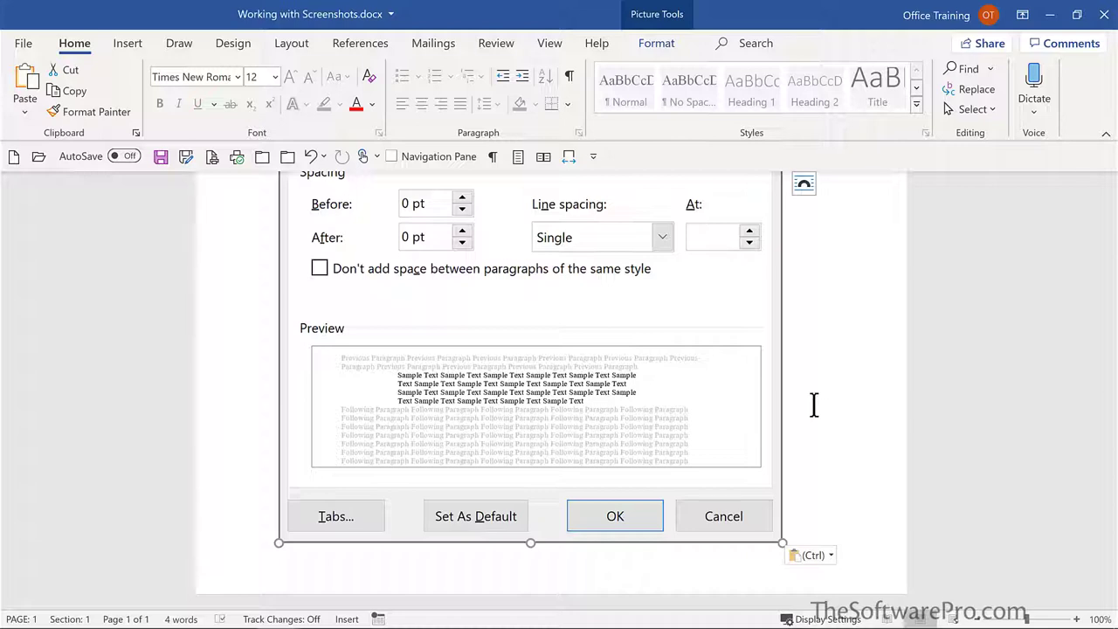
Save Working with Screenshots.docx and go to File > Export for PDF/XPS creation.
click(161, 157)
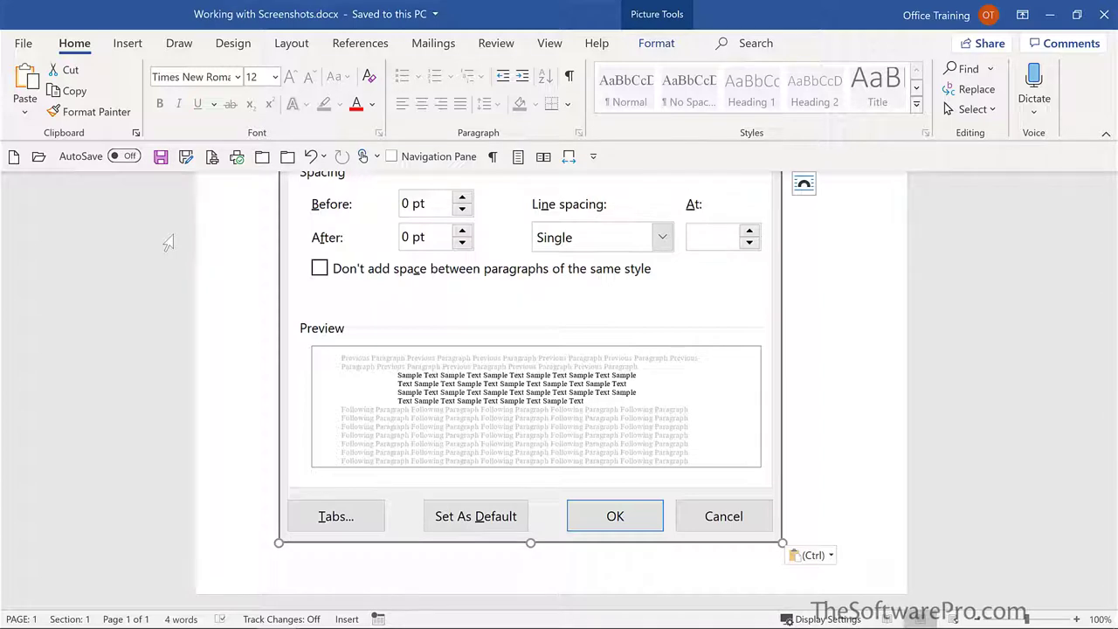
click(24, 44)
click(72, 379)
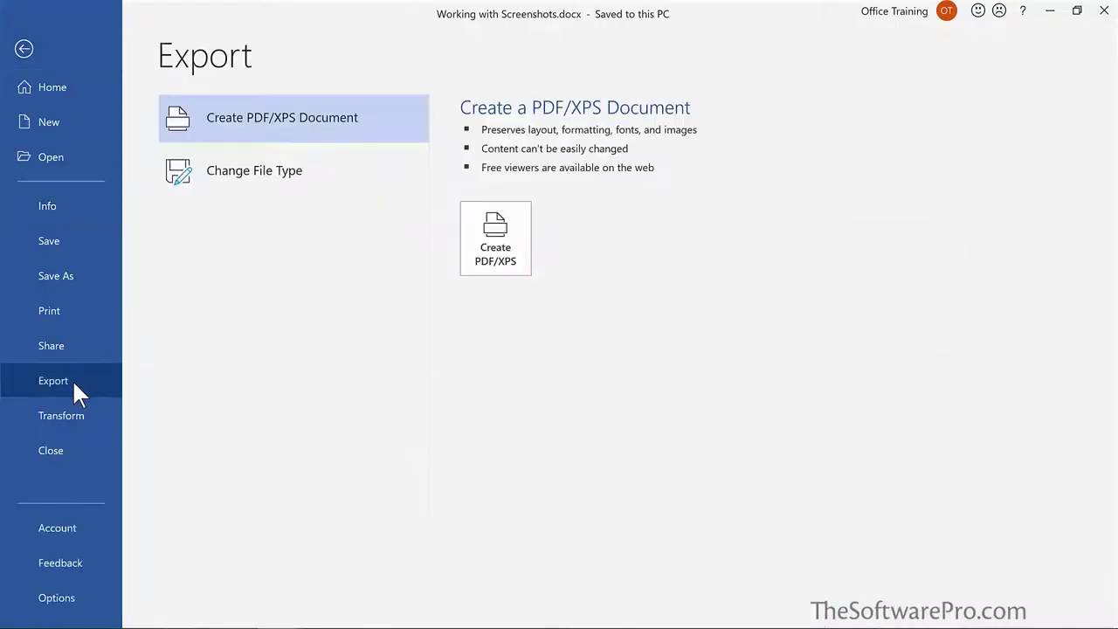